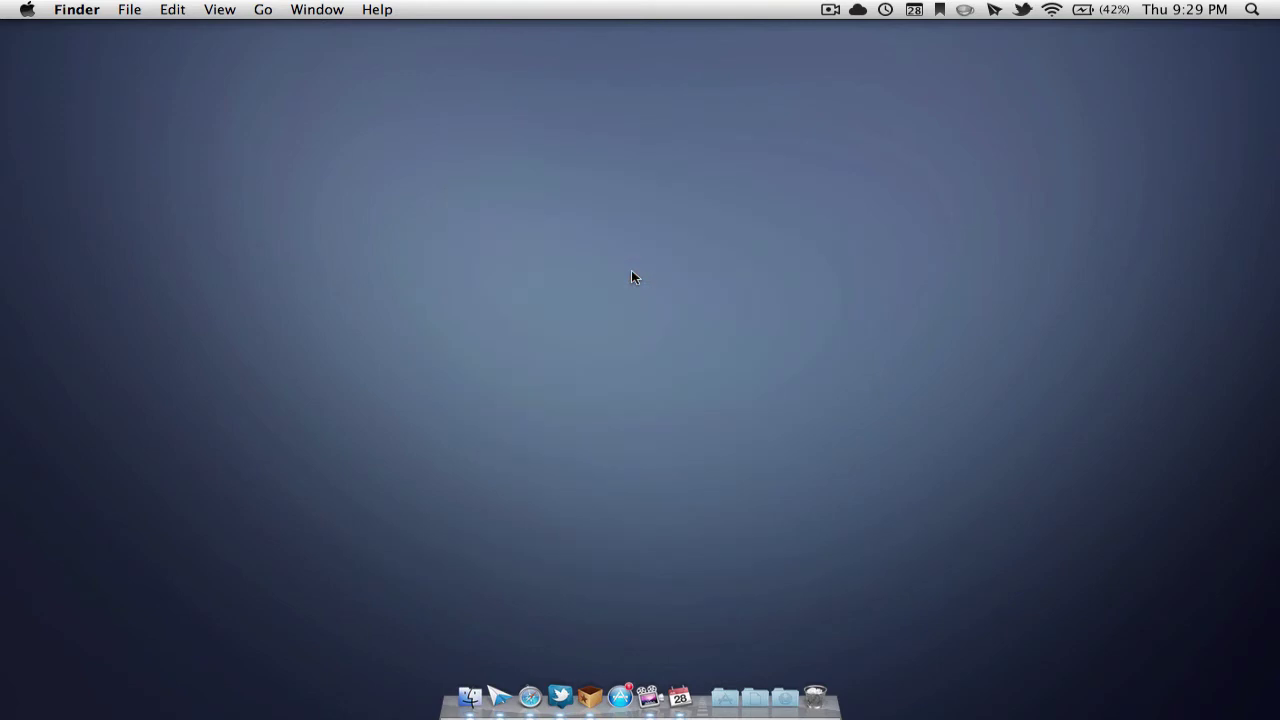
Step: Launch Safari from the Dock and scroll the iPod page down and back to the top
left_click(530, 697)
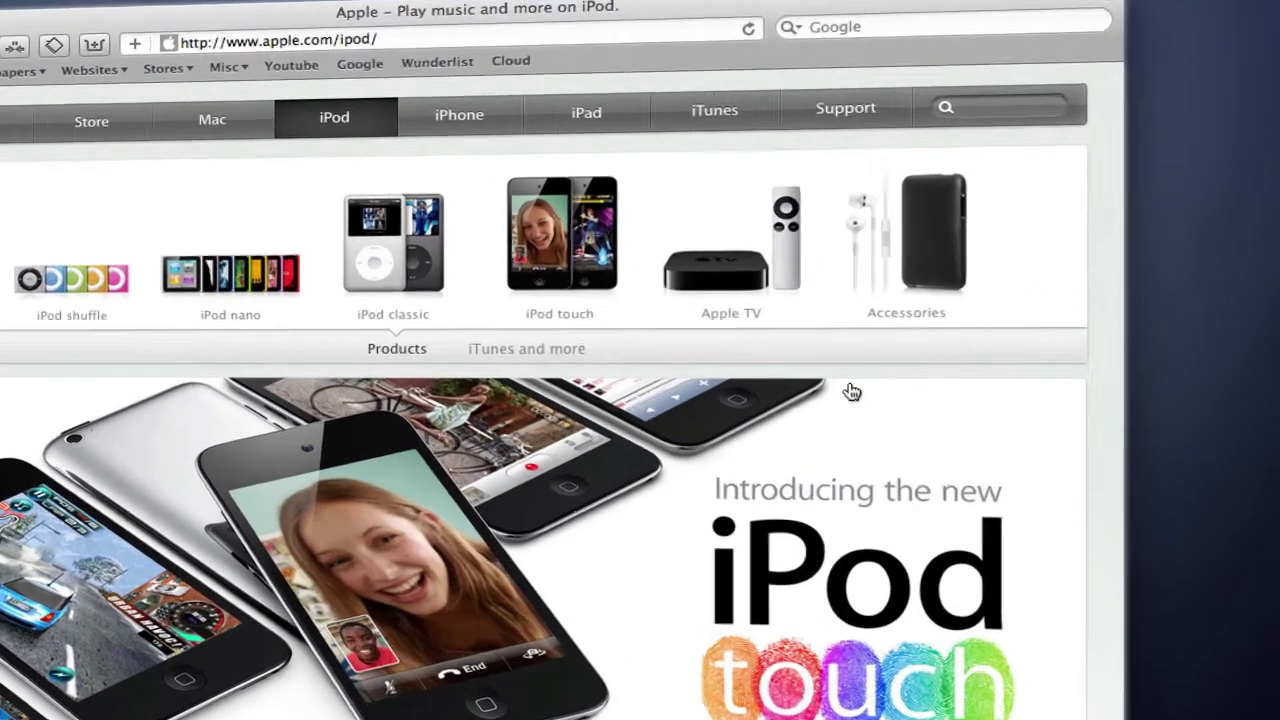
scroll(948, 370, "down", 5)
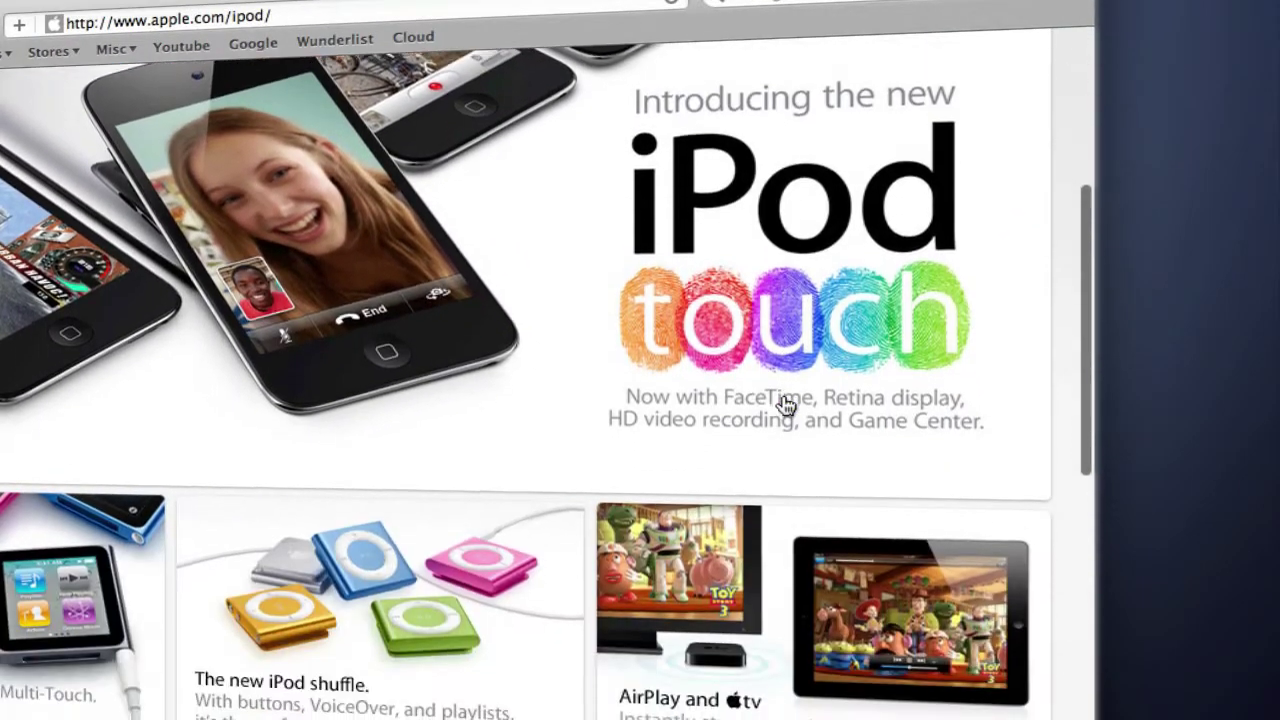
scroll(786, 404, "down", 1)
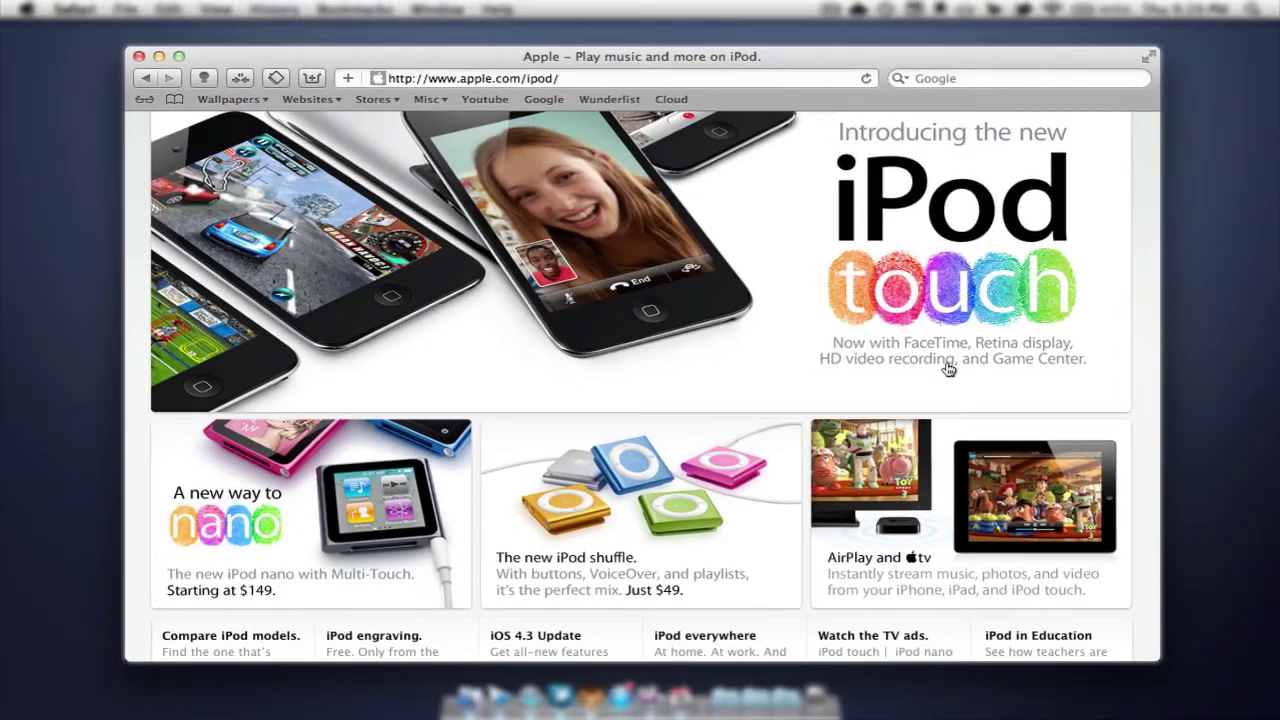
scroll(948, 370, "up", 5)
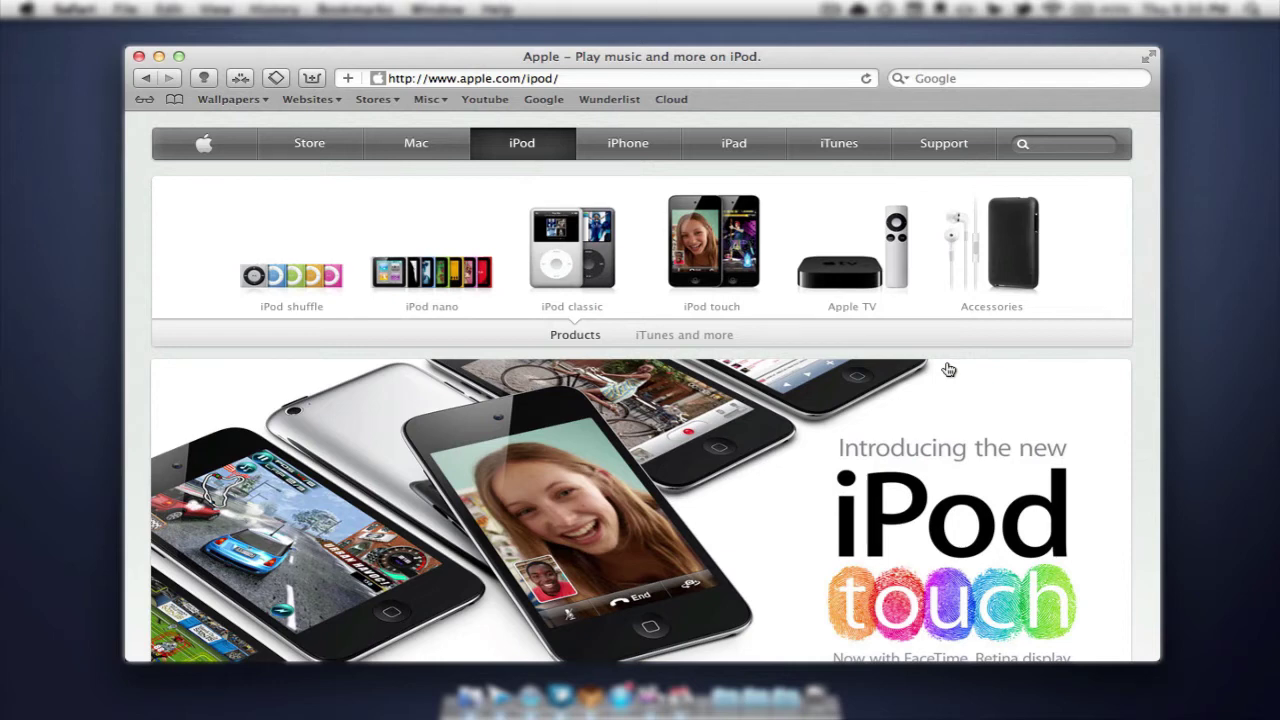
Step: Try the two-finger back swipe a few times, then complete it to return to apple.com/mac
scroll(948, 370, "left", 10)
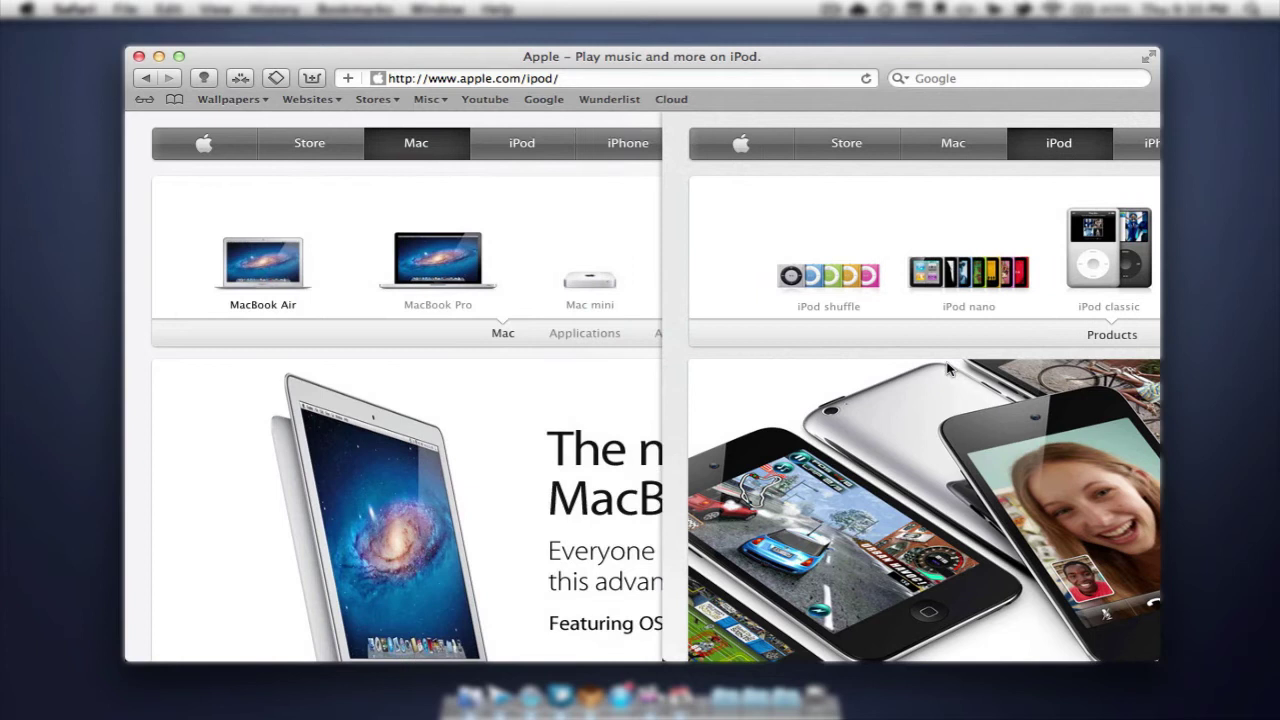
scroll(948, 370, "left", 3)
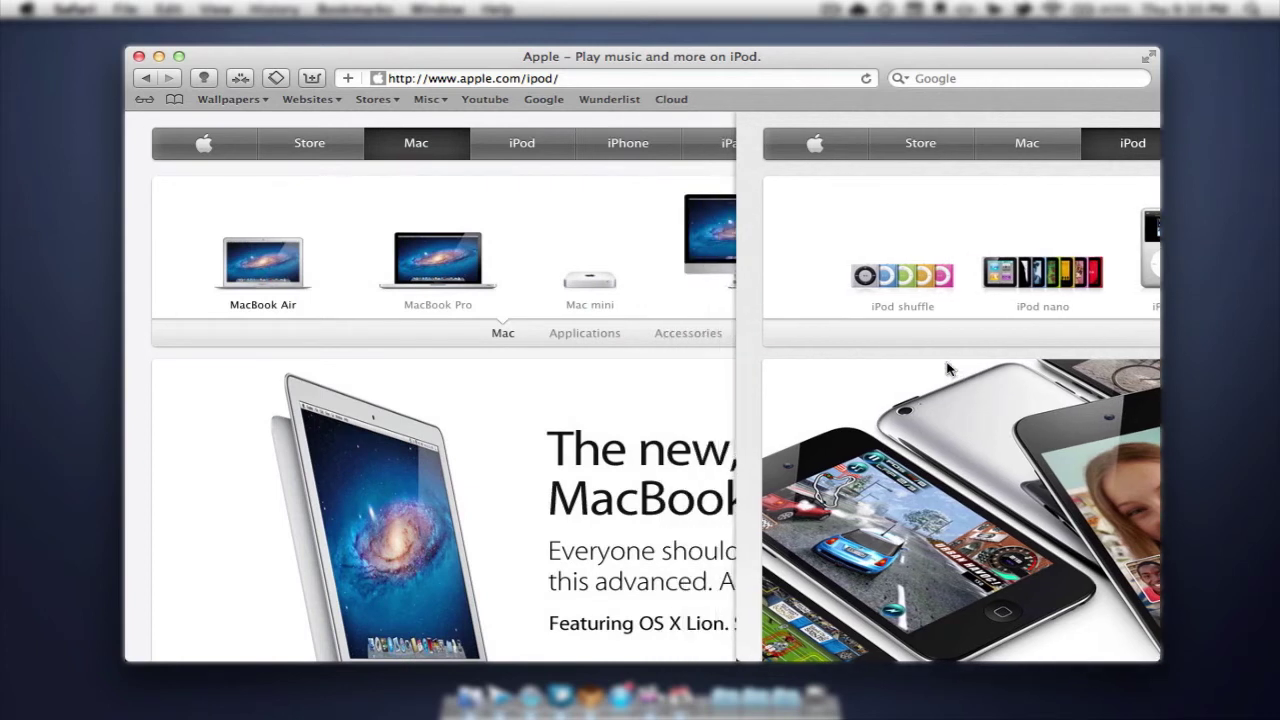
scroll(948, 370, "right", 10)
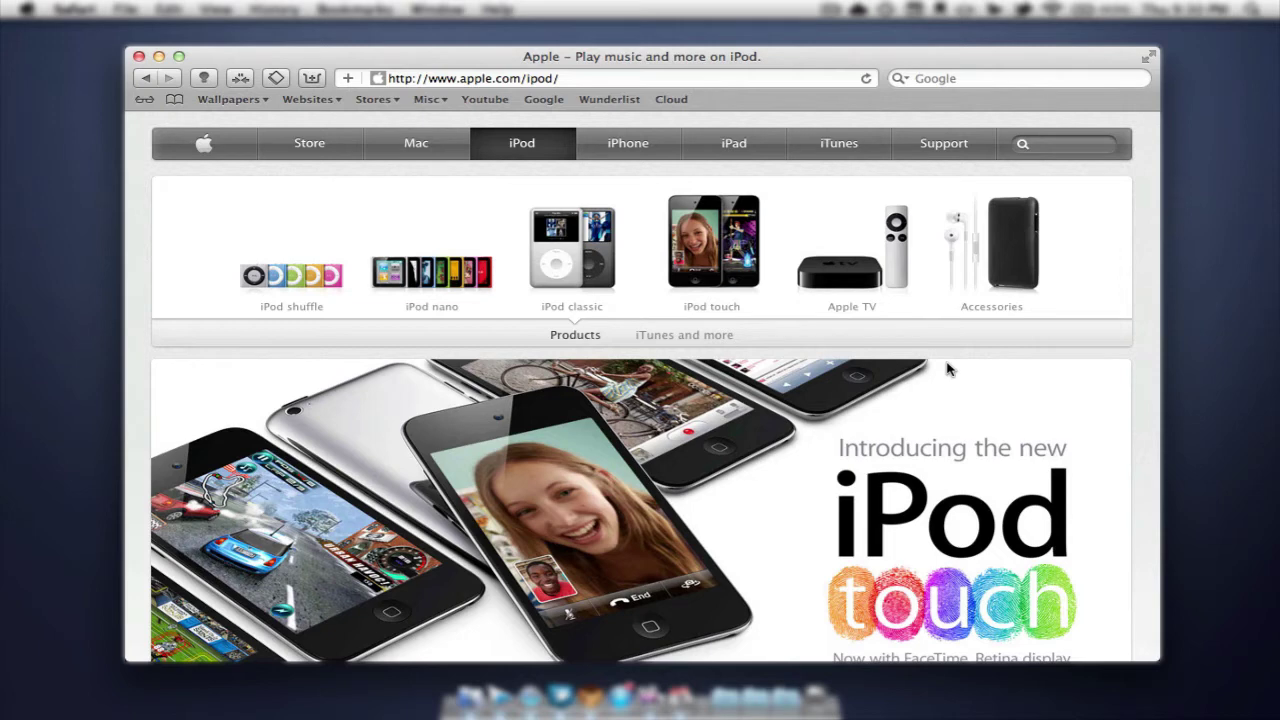
scroll(948, 370, "left", 10)
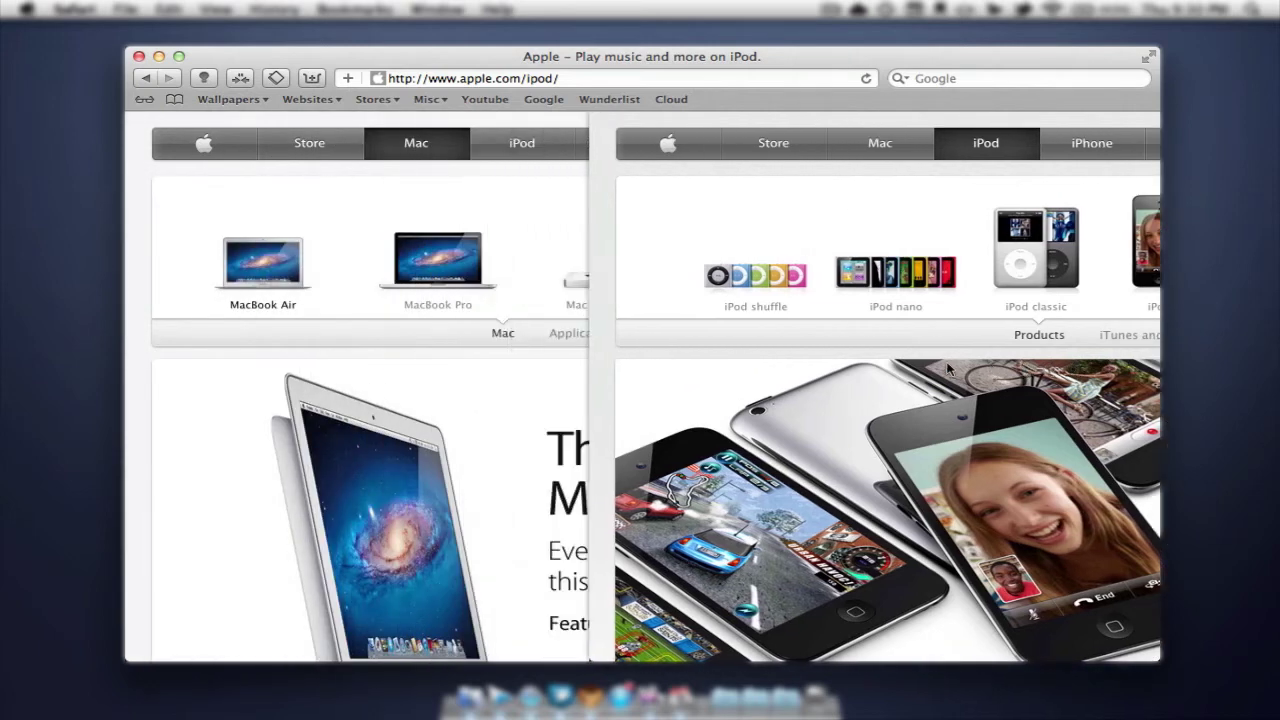
scroll(948, 370, "left", 3)
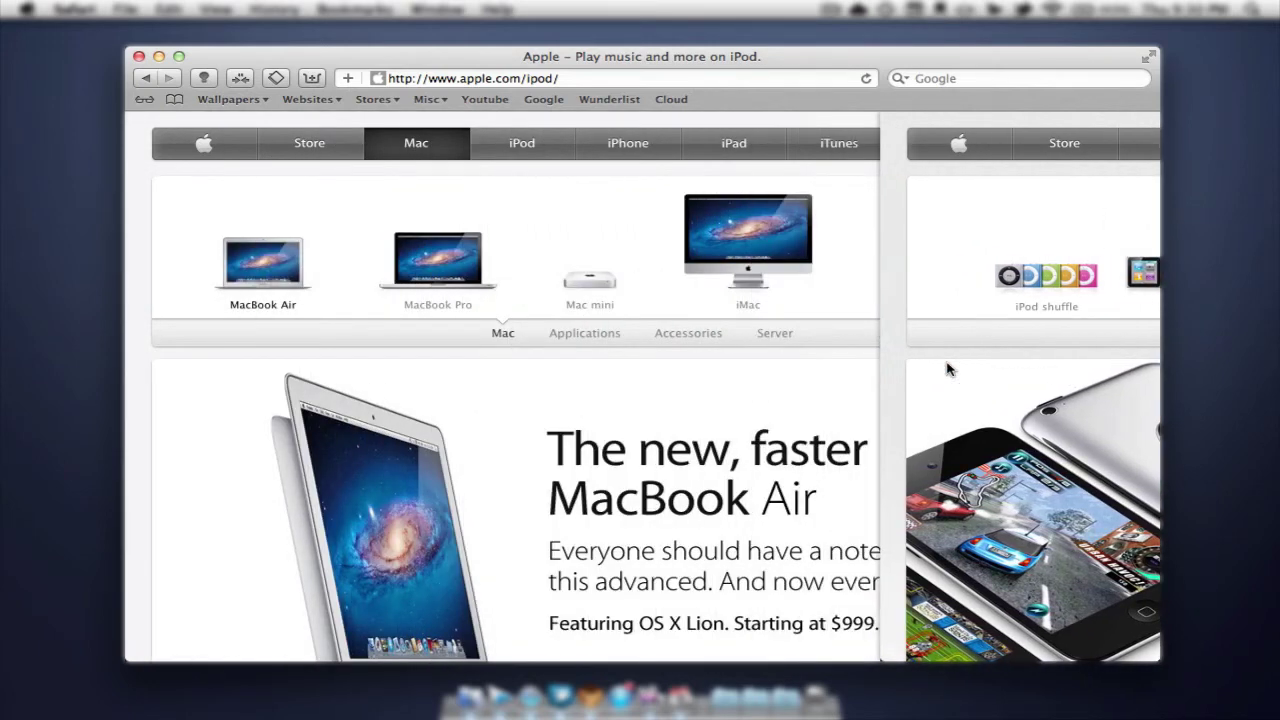
scroll(948, 370, "left", 1)
scroll(948, 370, "right", 1)
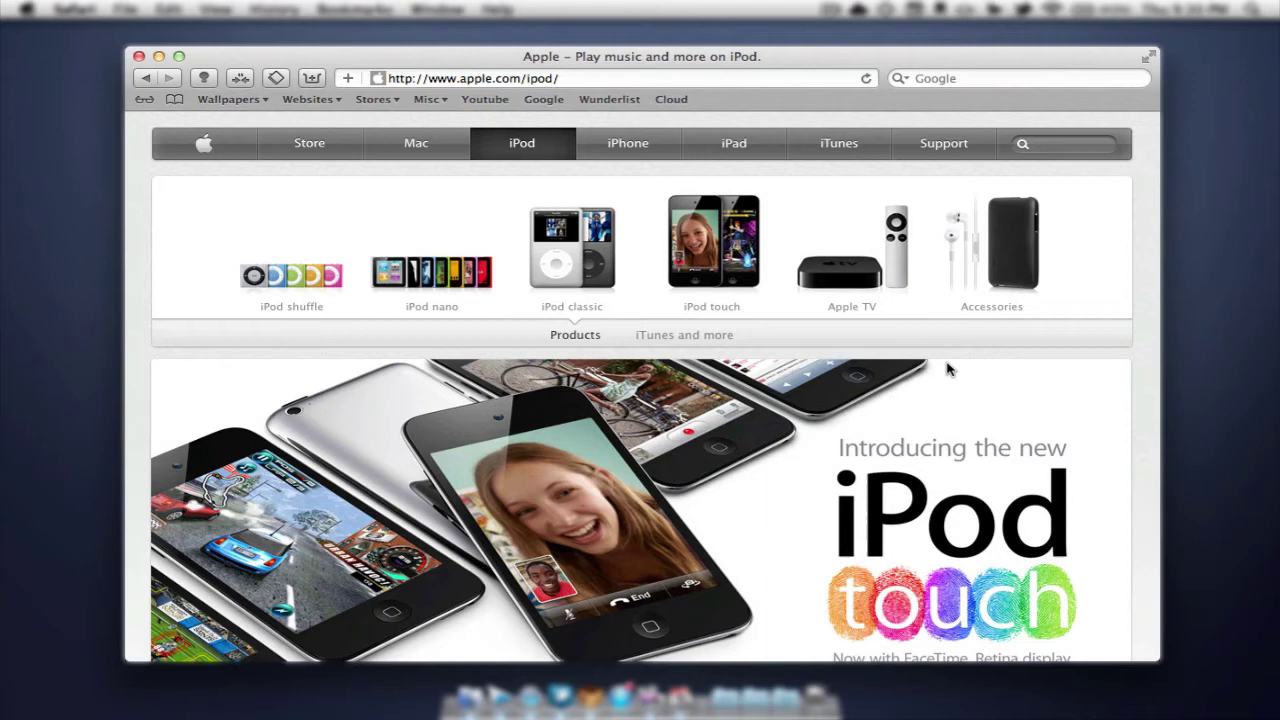
scroll(948, 370, "left", 10)
scroll(948, 370, "left", 10)
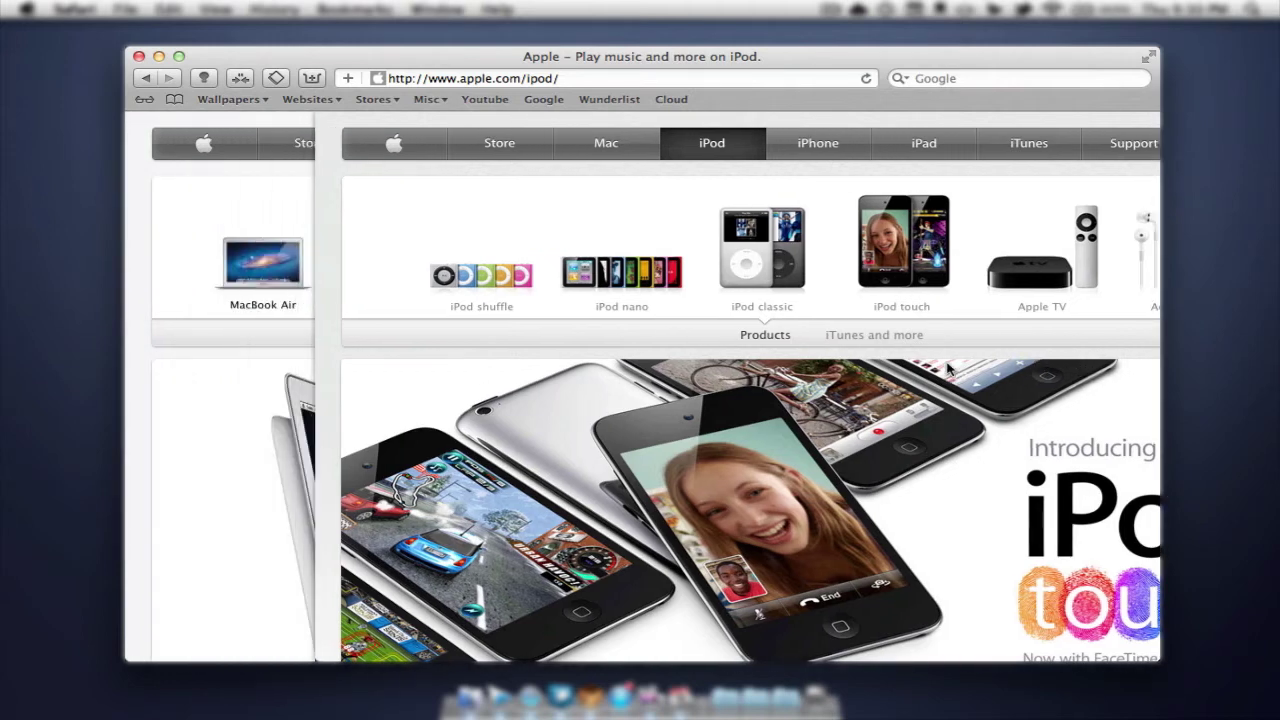
scroll(948, 370, "left", 3)
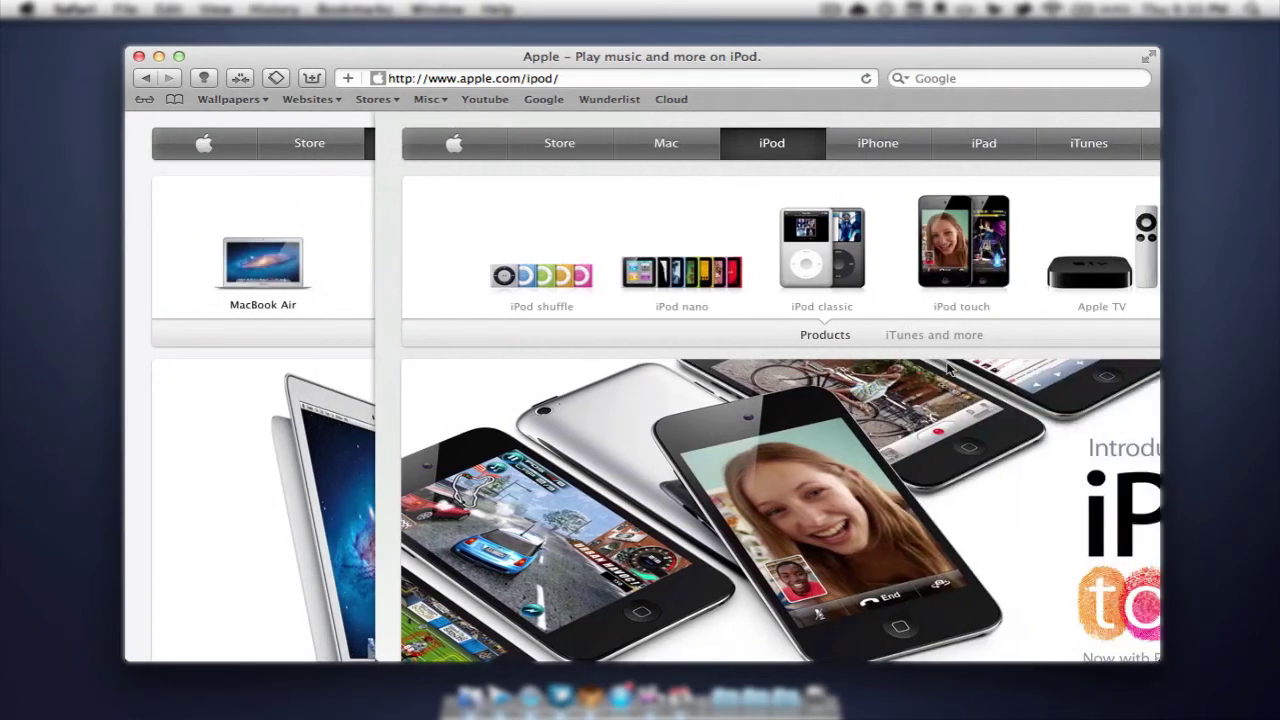
scroll(948, 370, "left", 10)
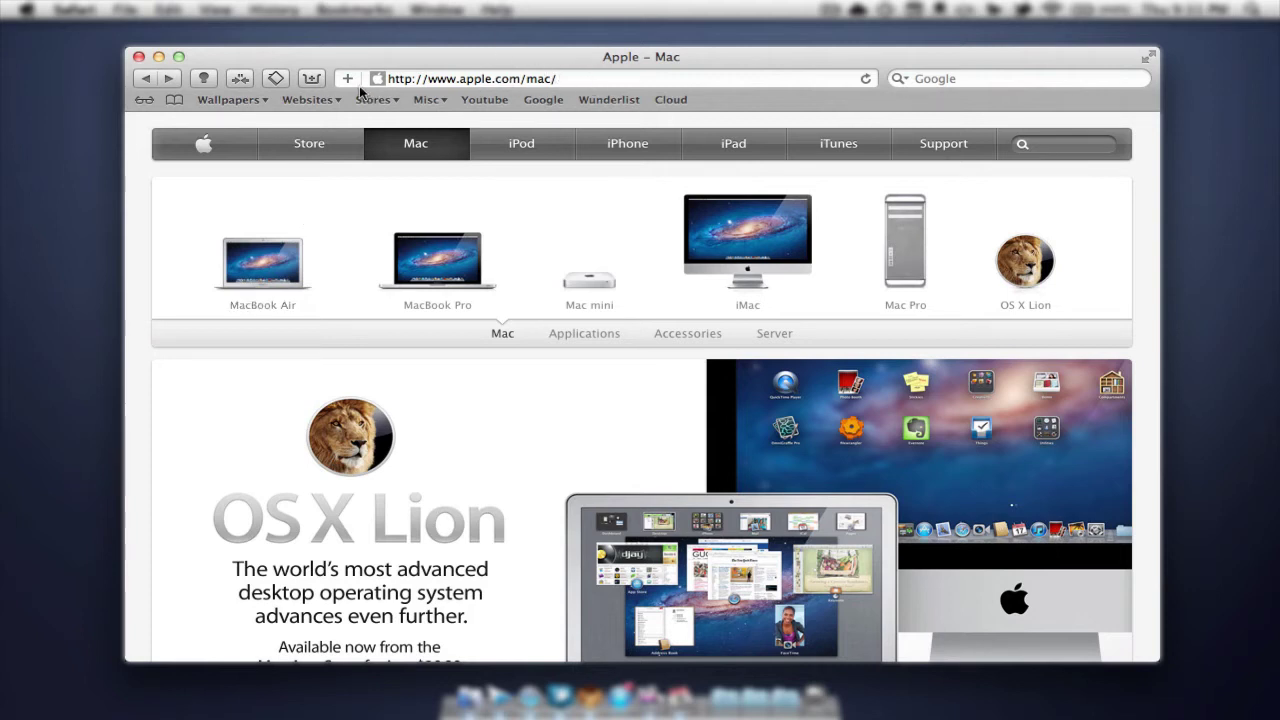
Step: Choose Reading List as the destination for the Apple – Mac page, then dismiss the save sheet
left_click(347, 79)
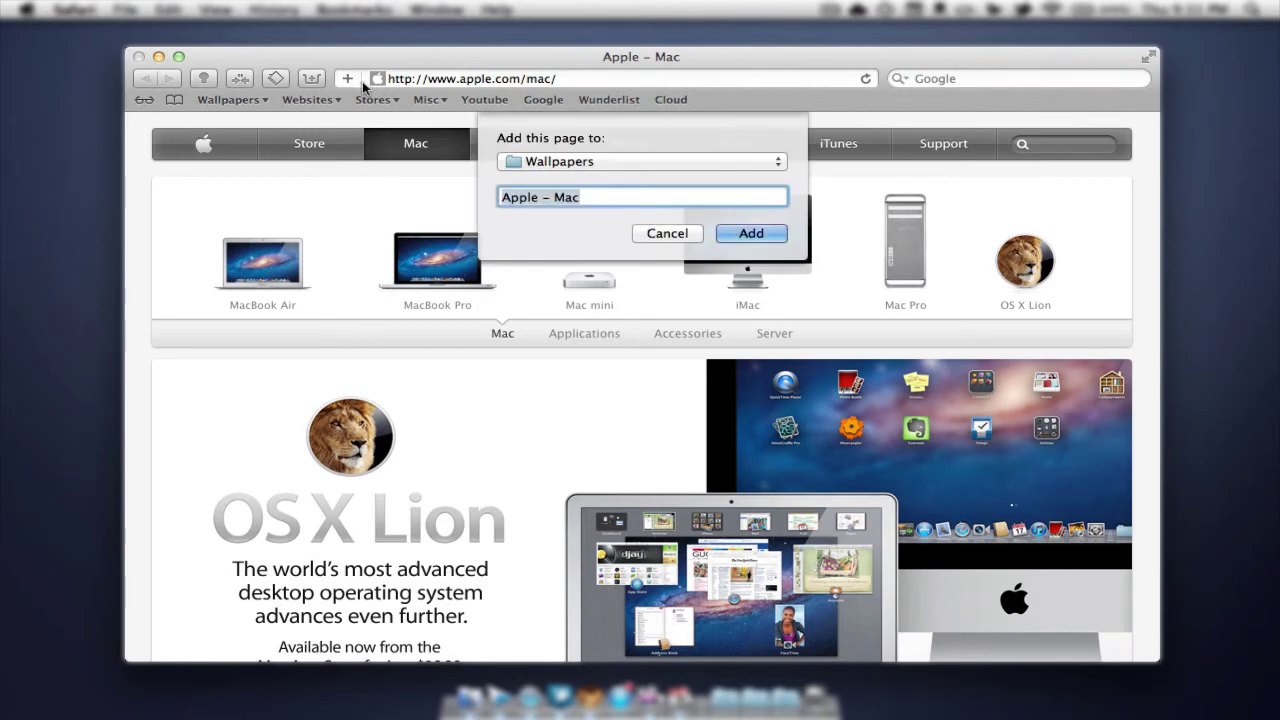
left_click(560, 168)
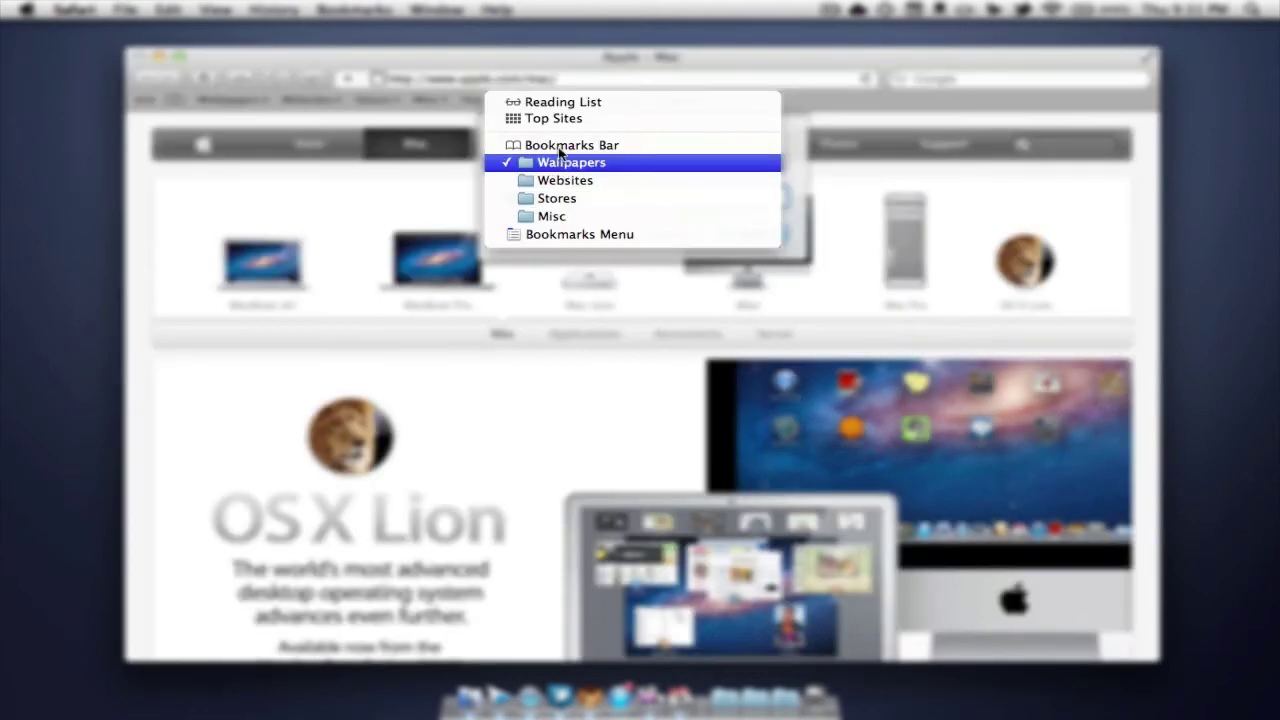
left_click(558, 104)
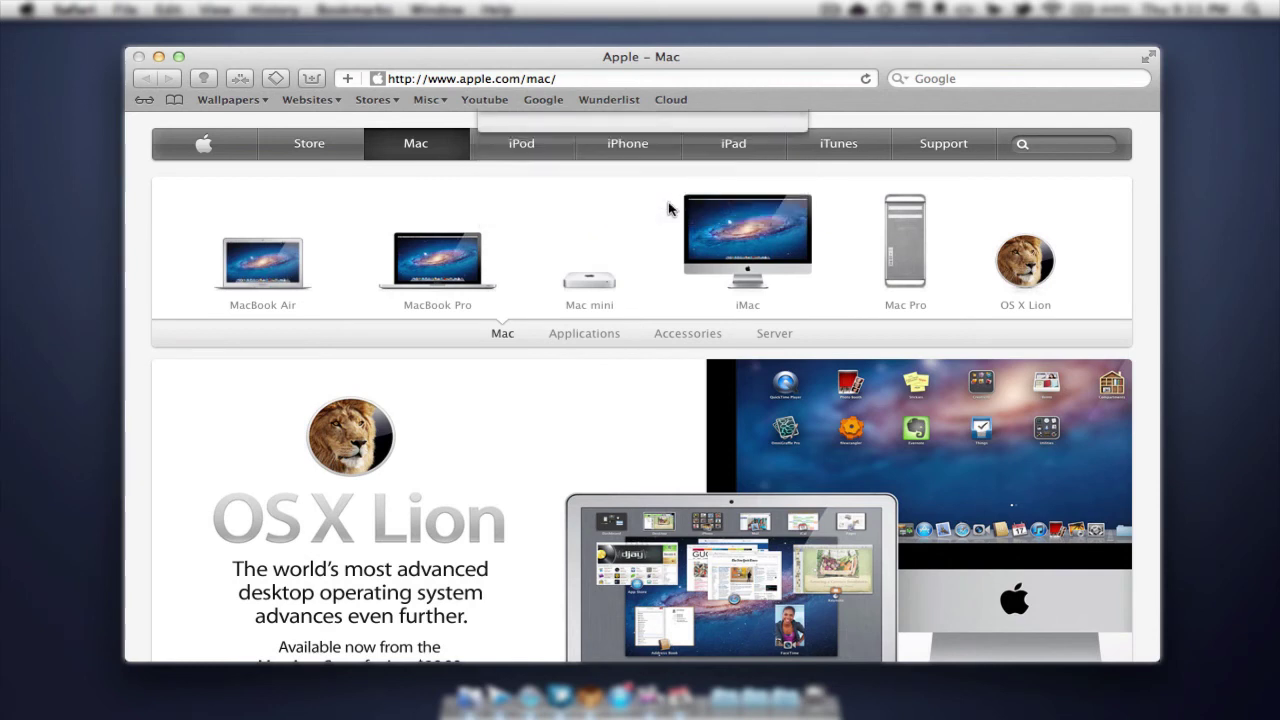
left_click(668, 199)
Step: Drag the page's favicon into the Reading List and show the Reading List sidebar
left_click(378, 82)
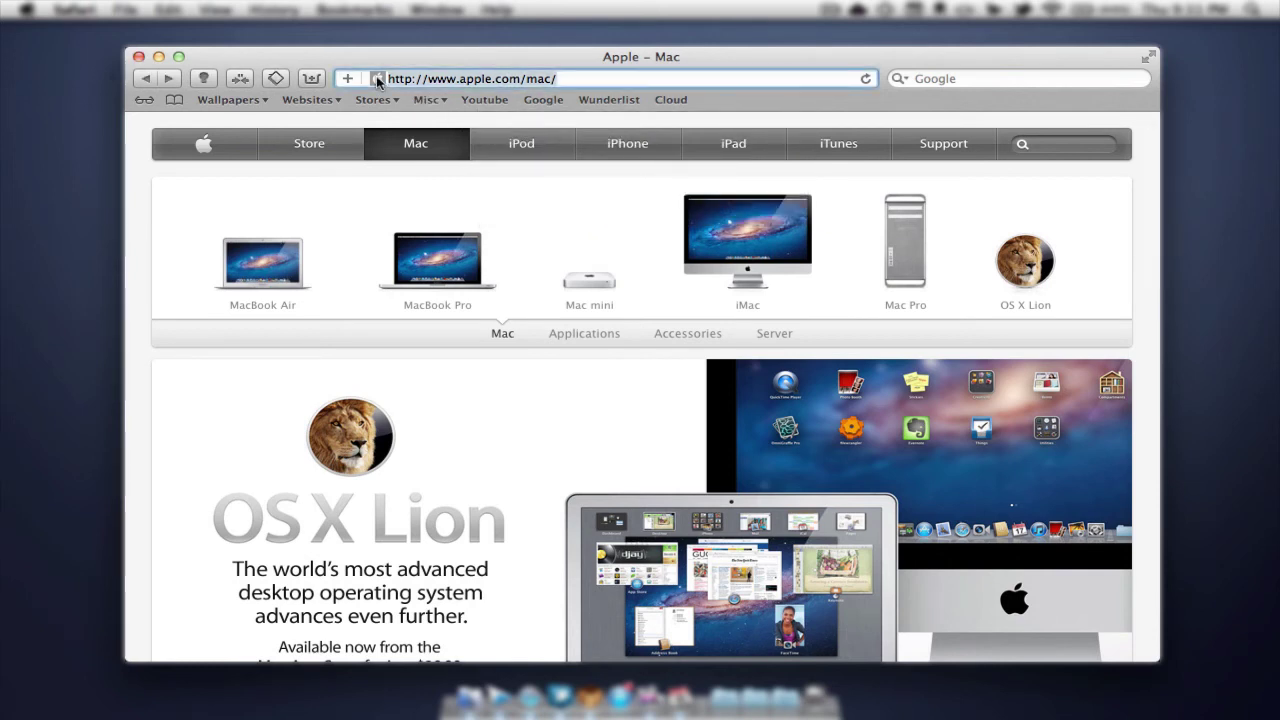
left_click_drag(378, 82, 143, 102)
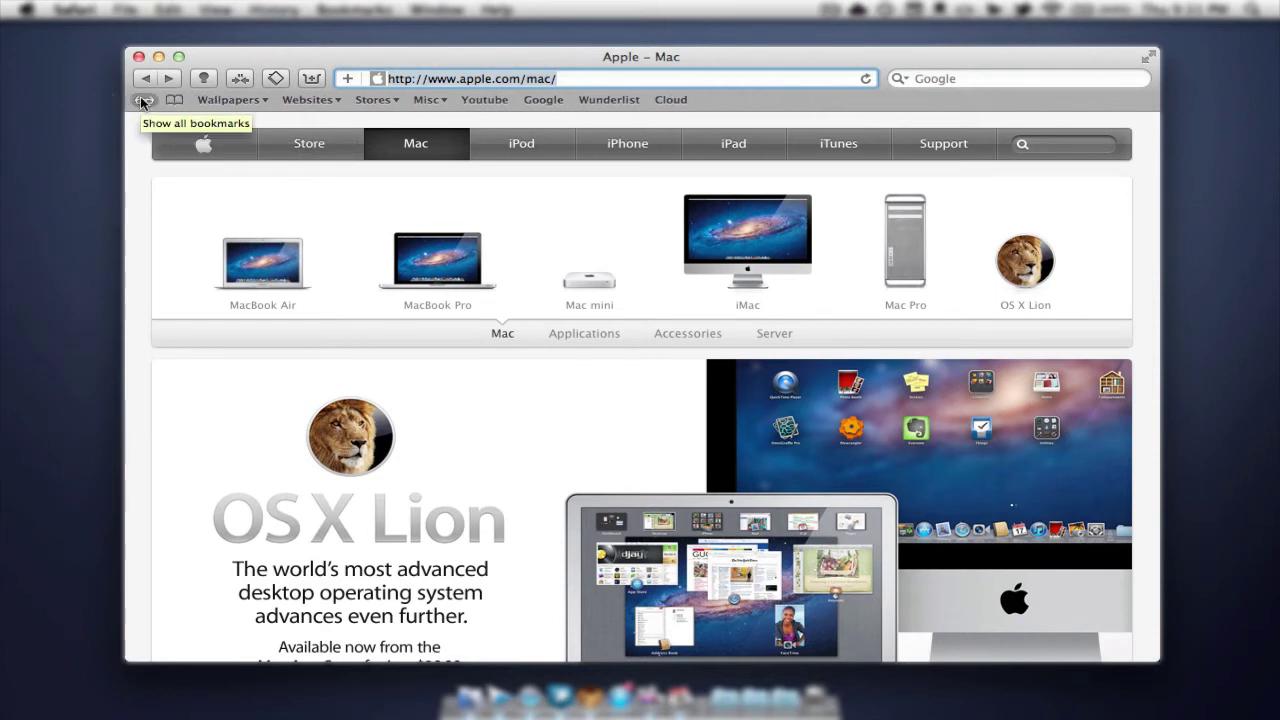
left_click(144, 100)
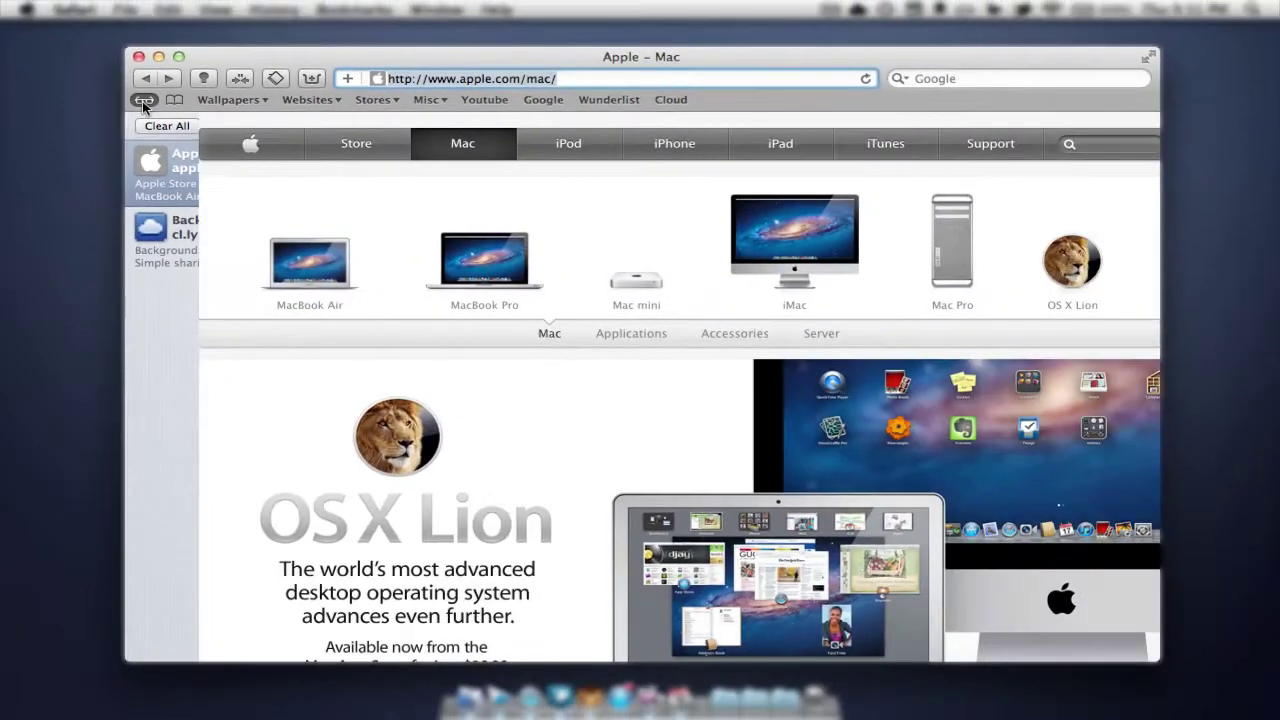
Step: Hide and reshow the Reading List, filter to Unread, and open the Backgrounds.zip item
left_click(89, 51)
scroll(410, 391, "down", 5)
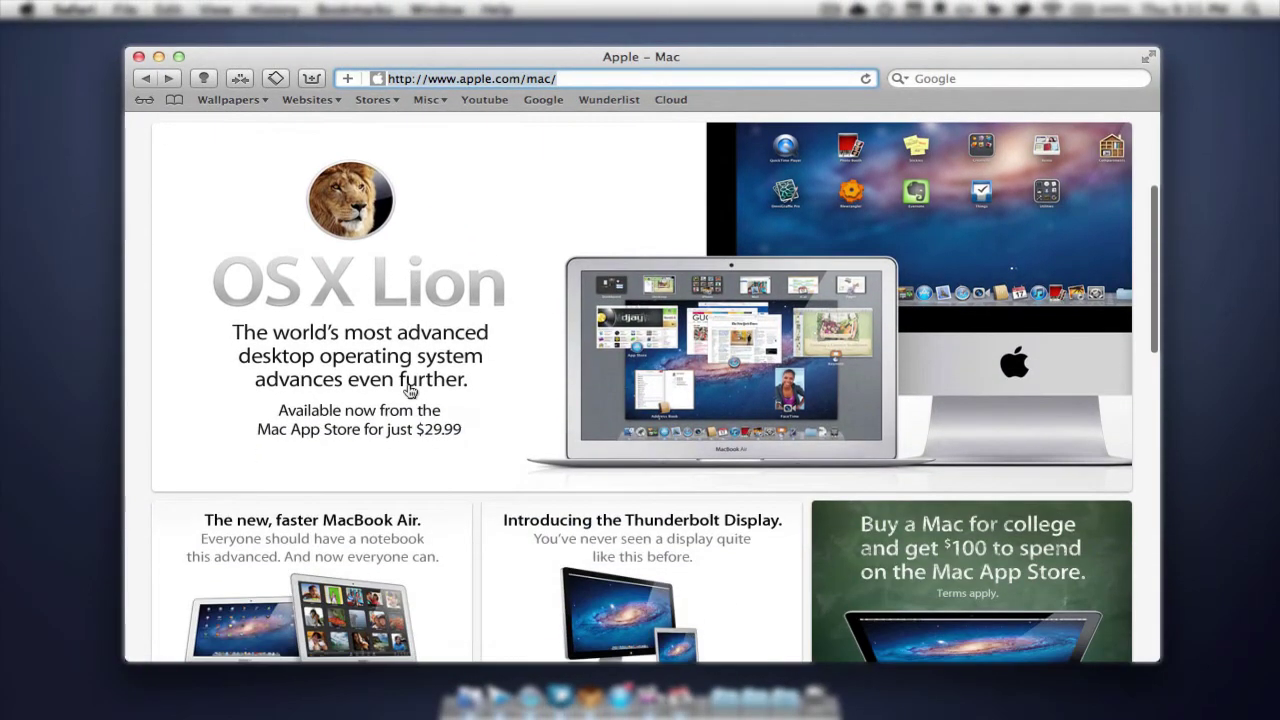
scroll(447, 366, "up", 5)
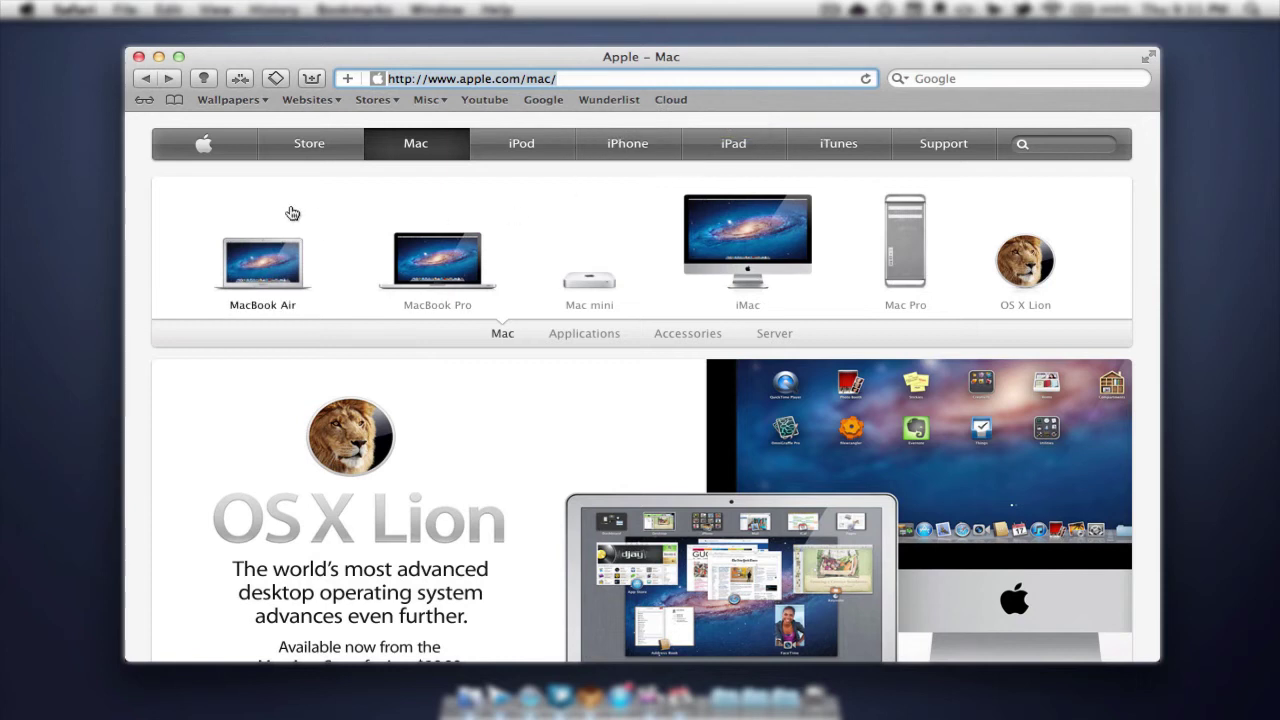
left_click(147, 104)
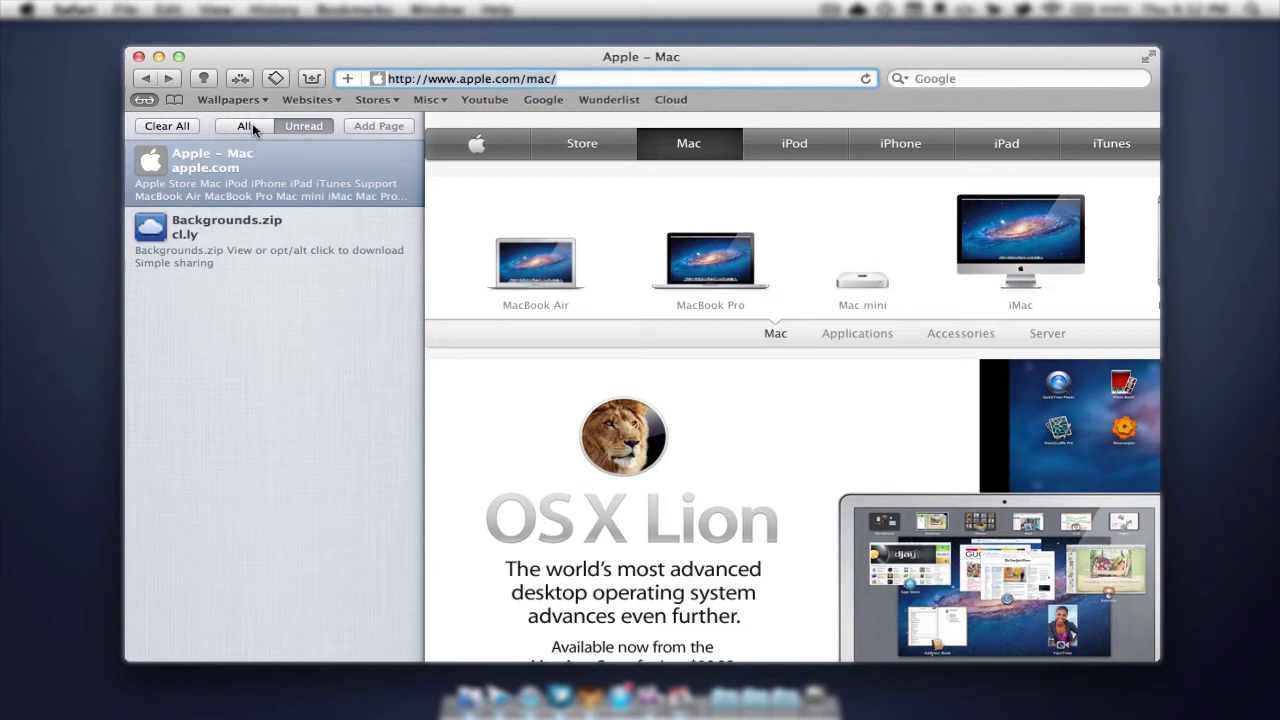
left_click(308, 125)
left_click(256, 248)
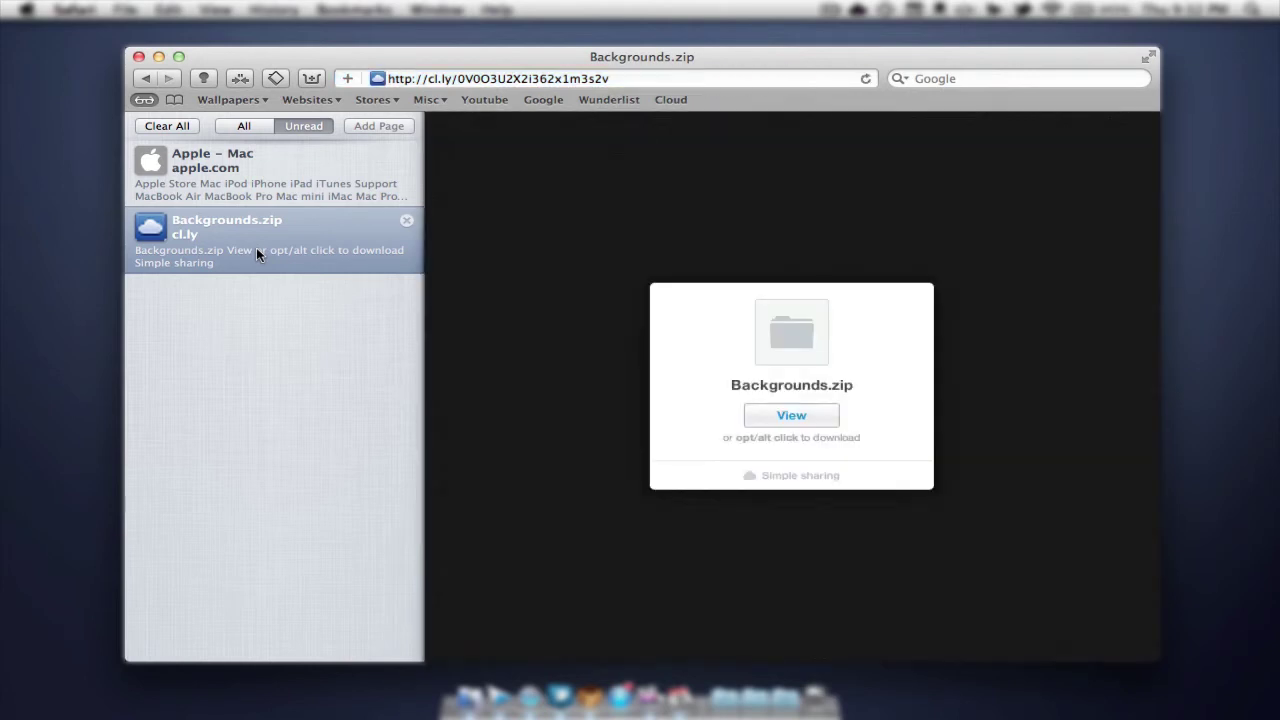
Step: Hide the Reading List and, holding Option, download Backgrounds.zip from the cl.ly page
left_click(140, 101)
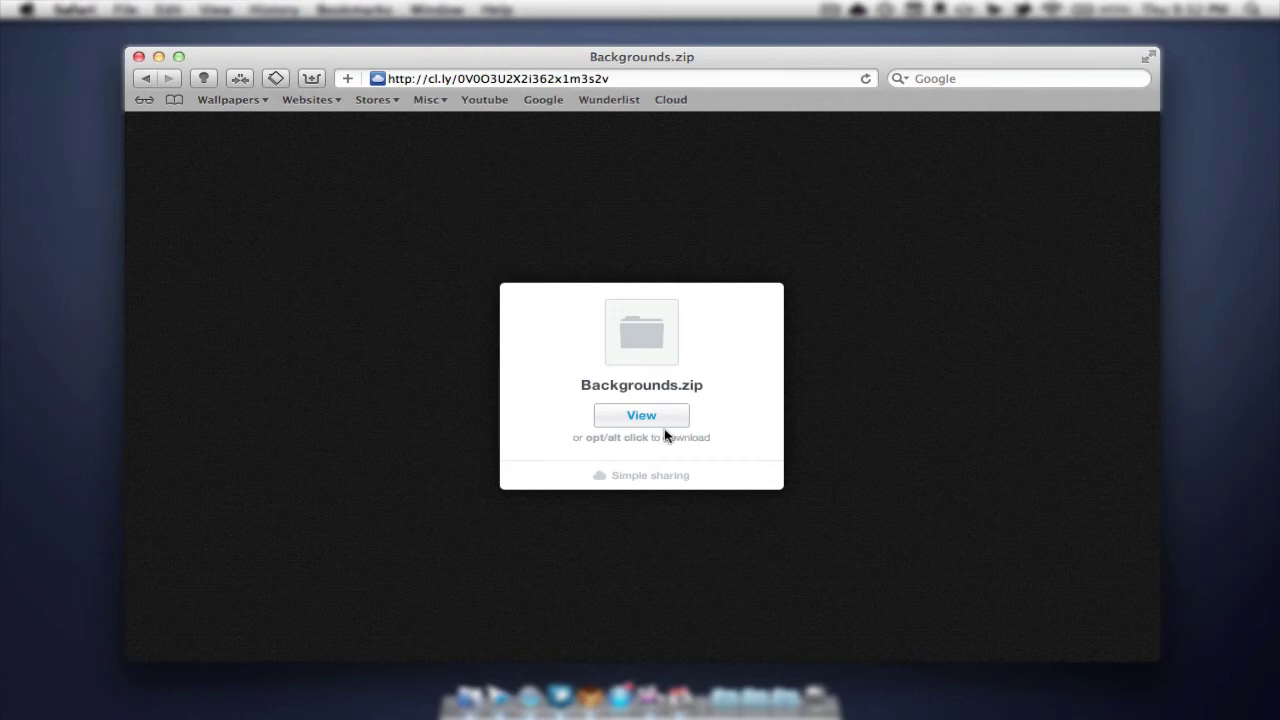
key("alt")
left_click(620, 424, "alt")
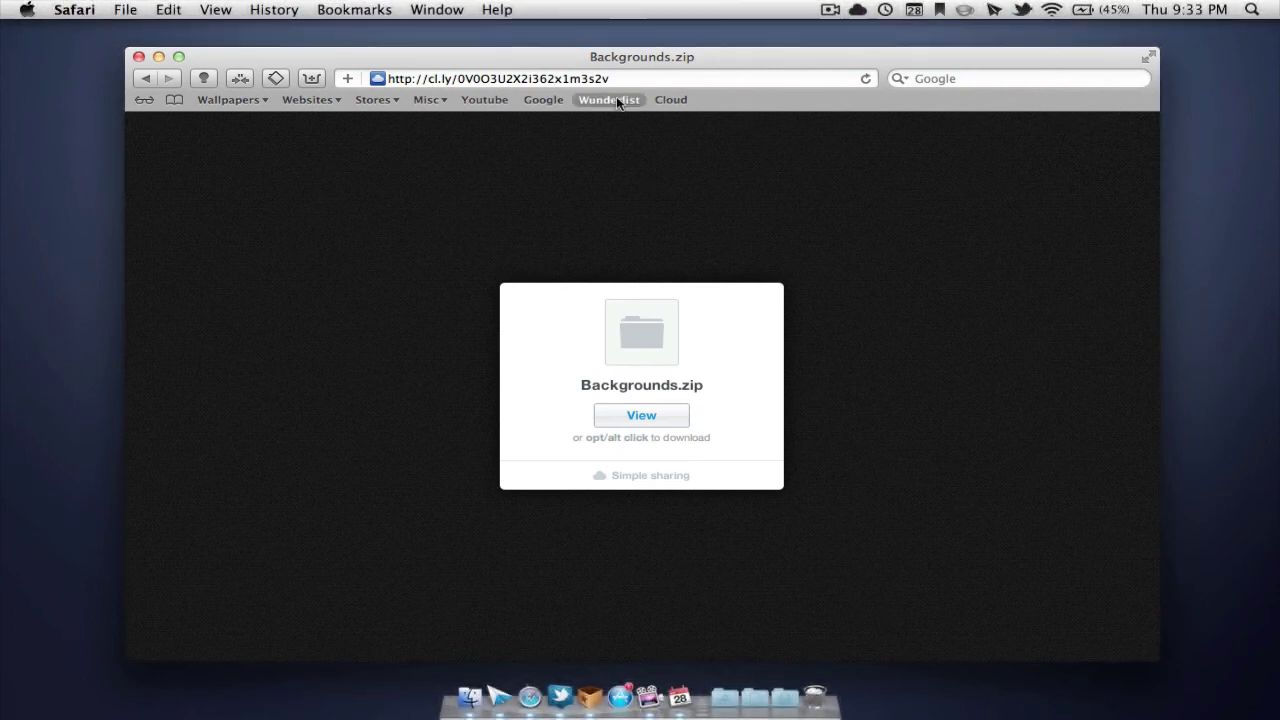
Step: Load google.ca from the Google bookmark and switch Safari to full screen
left_click(541, 100)
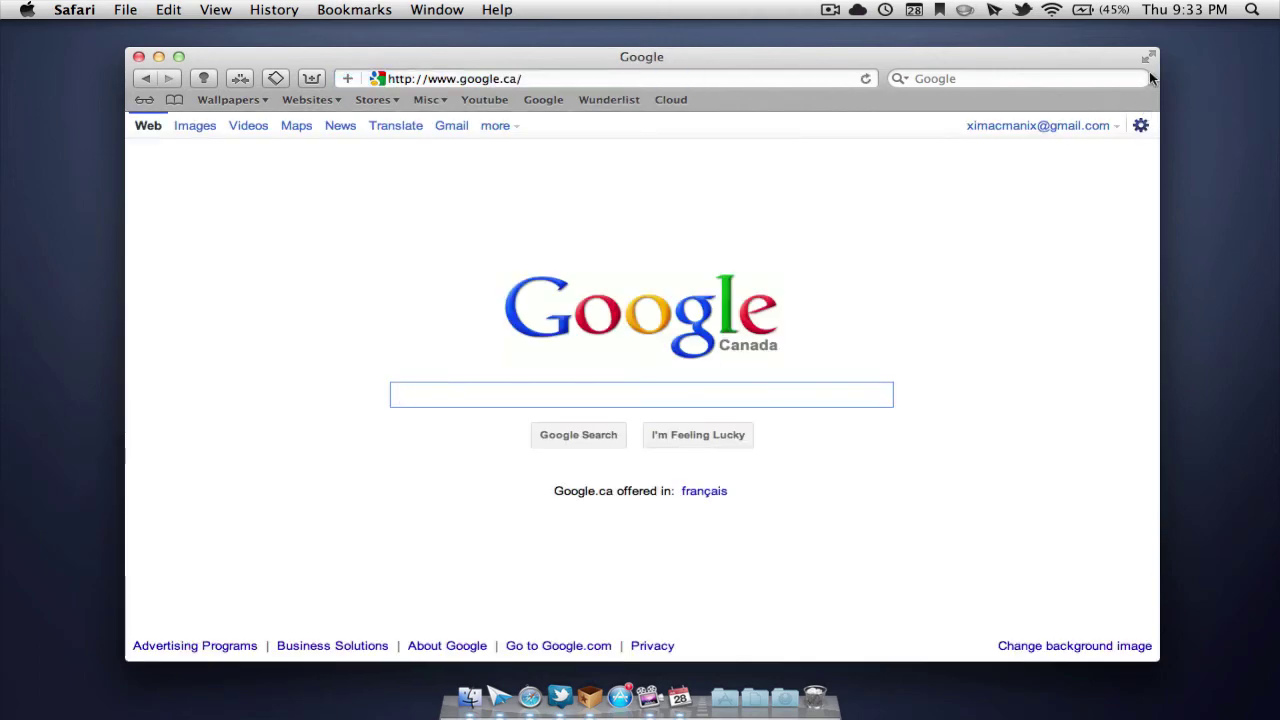
left_click(1147, 56)
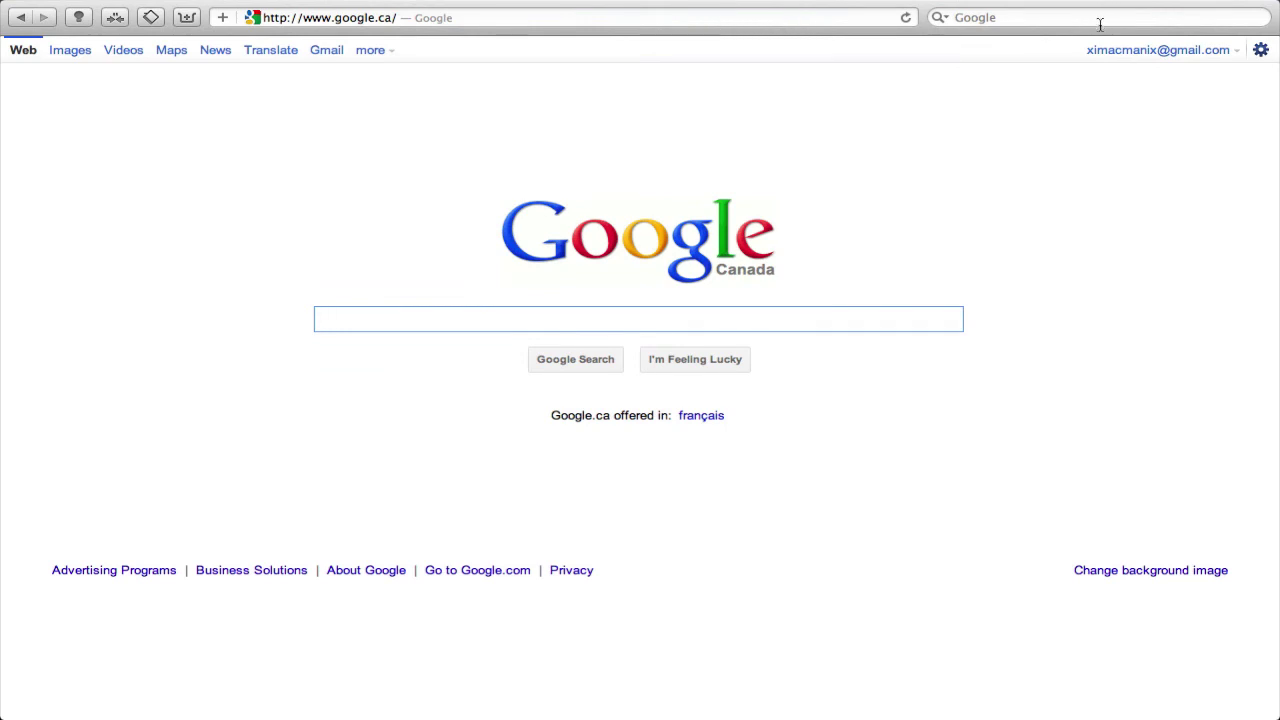
mouse_move(694, 3)
mouse_move(314, 5)
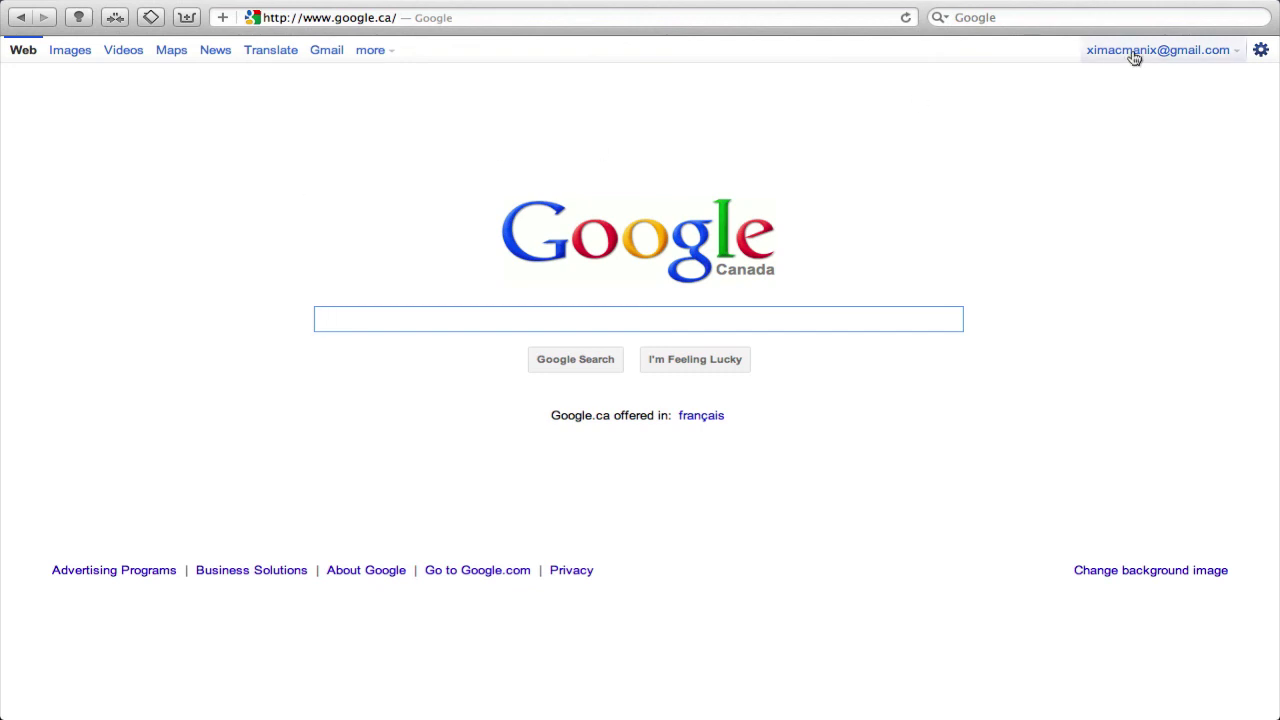
Step: Exit full screen from the menu bar, then minimise the Safari window
mouse_move(1268, 4)
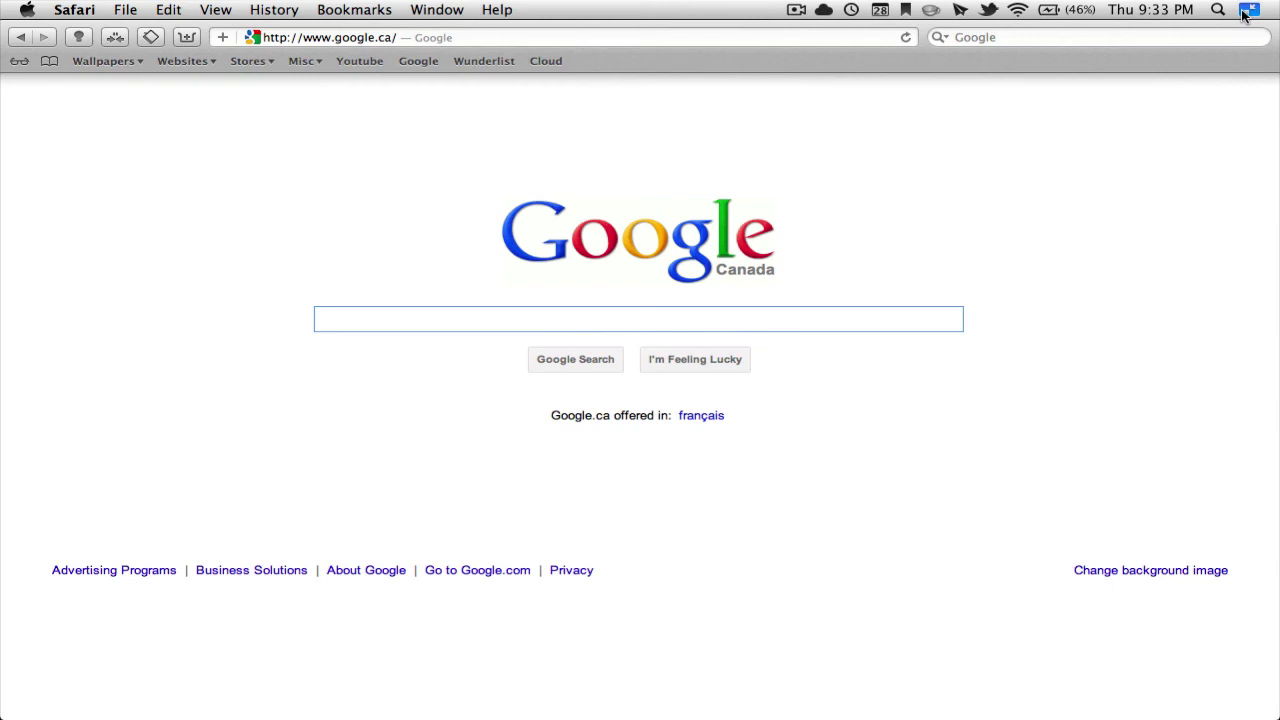
left_click(1248, 10)
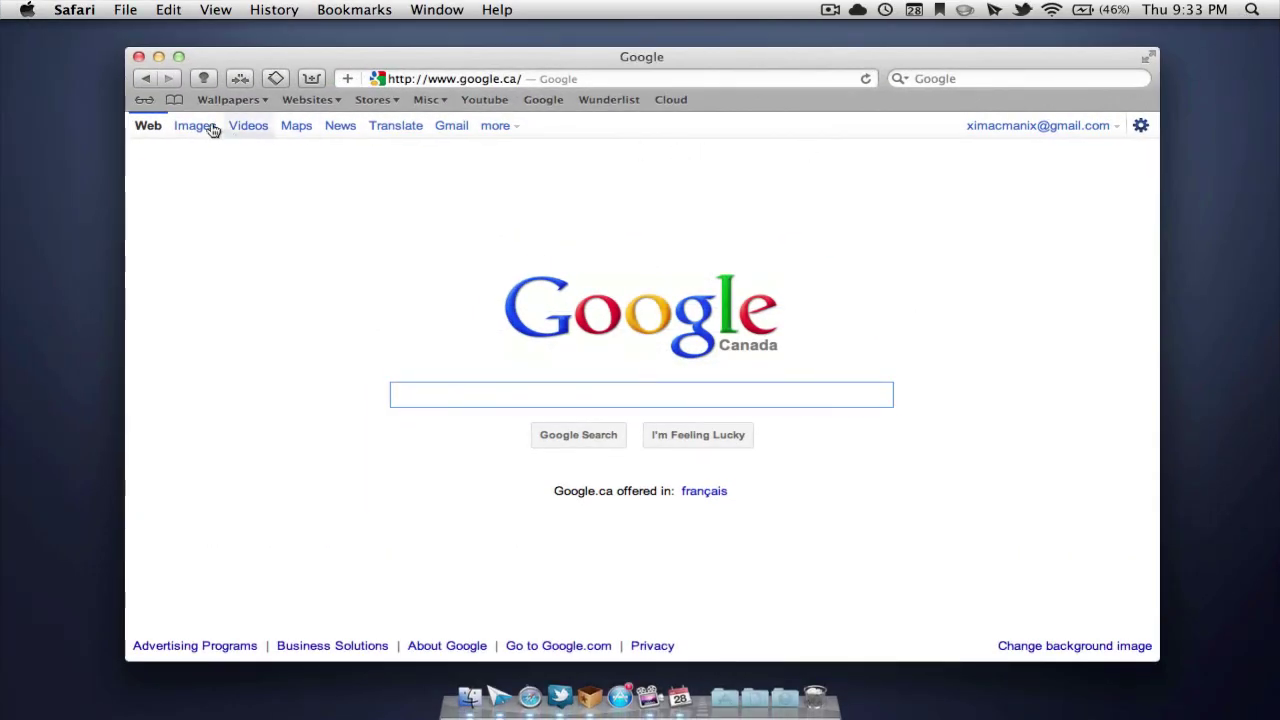
left_click(158, 58)
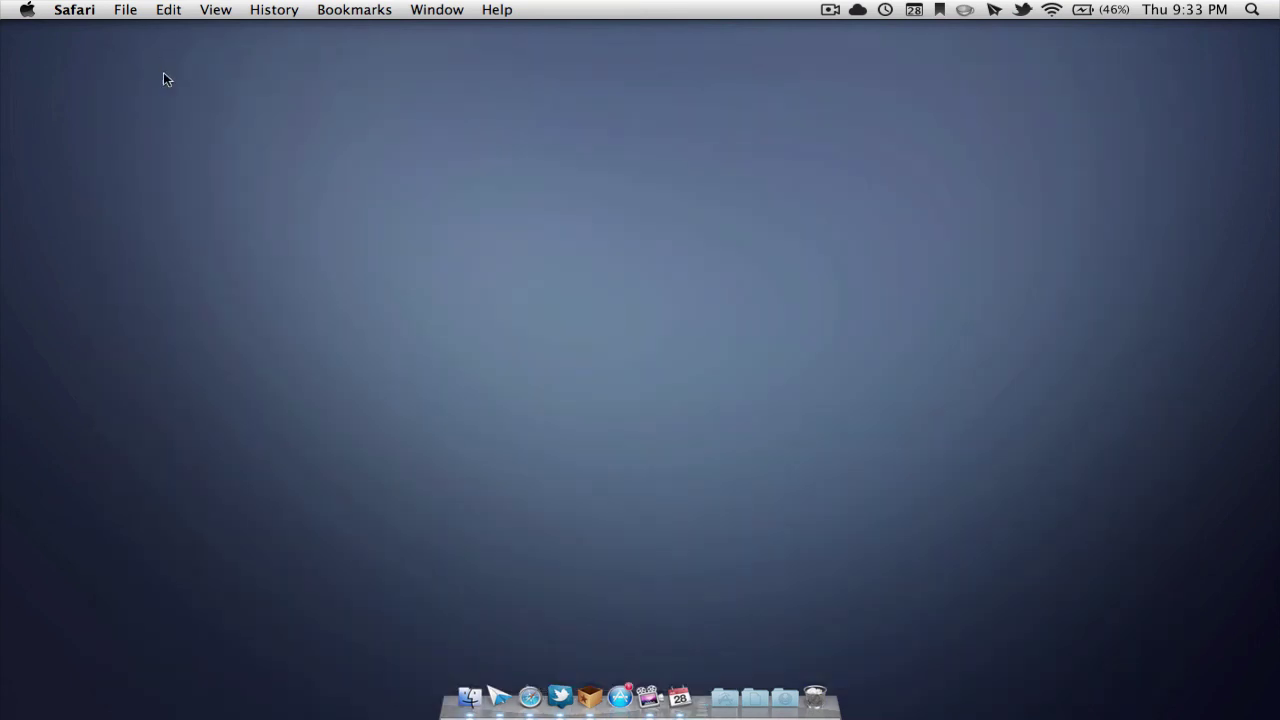